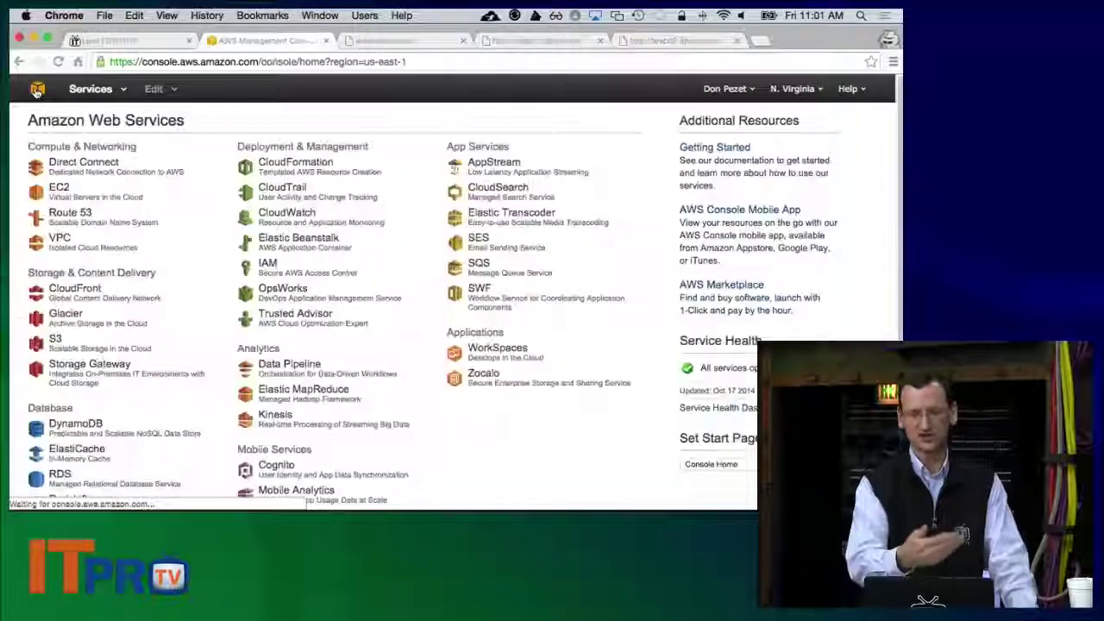
# - Open the EC2 load balancers and show the instances and availability zones registered with web-lb
pyautogui.click(63, 192)
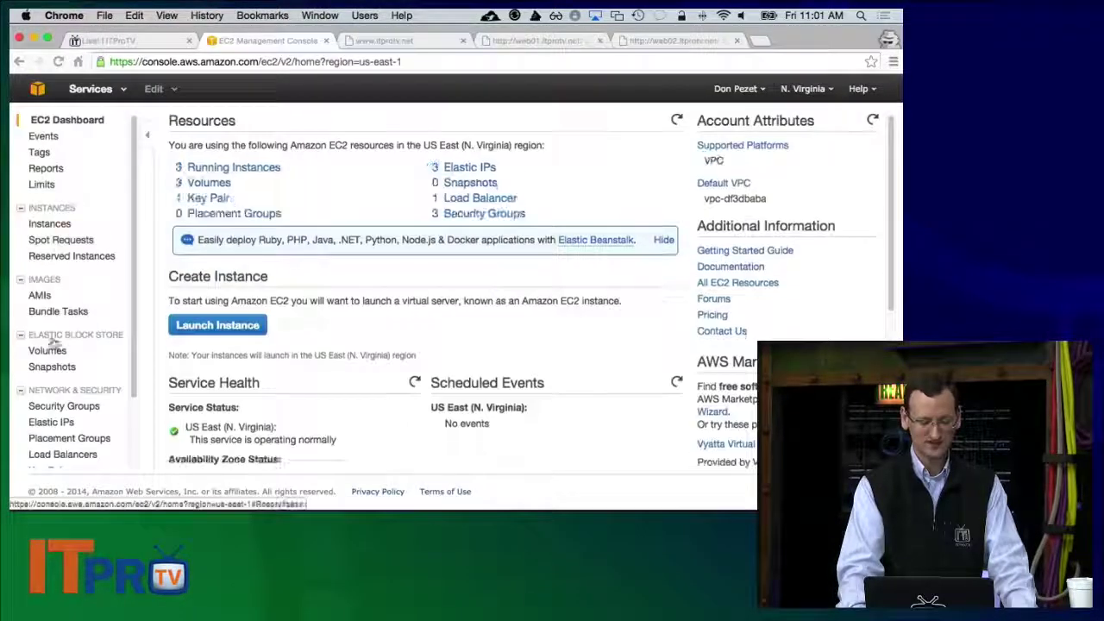
pyautogui.click(58, 455)
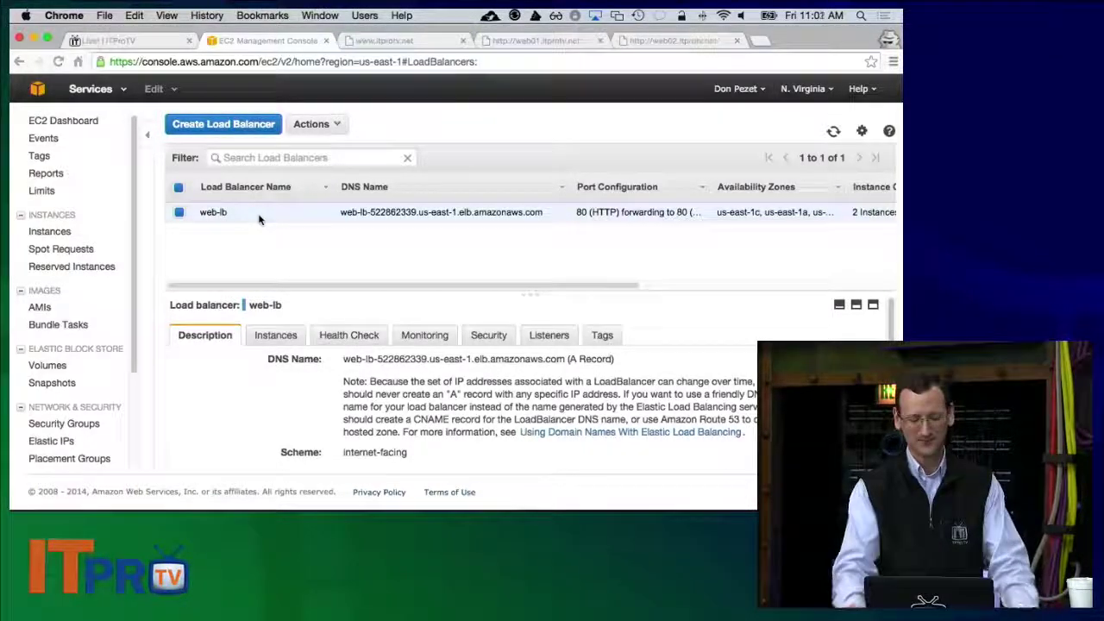
pyautogui.click(276, 337)
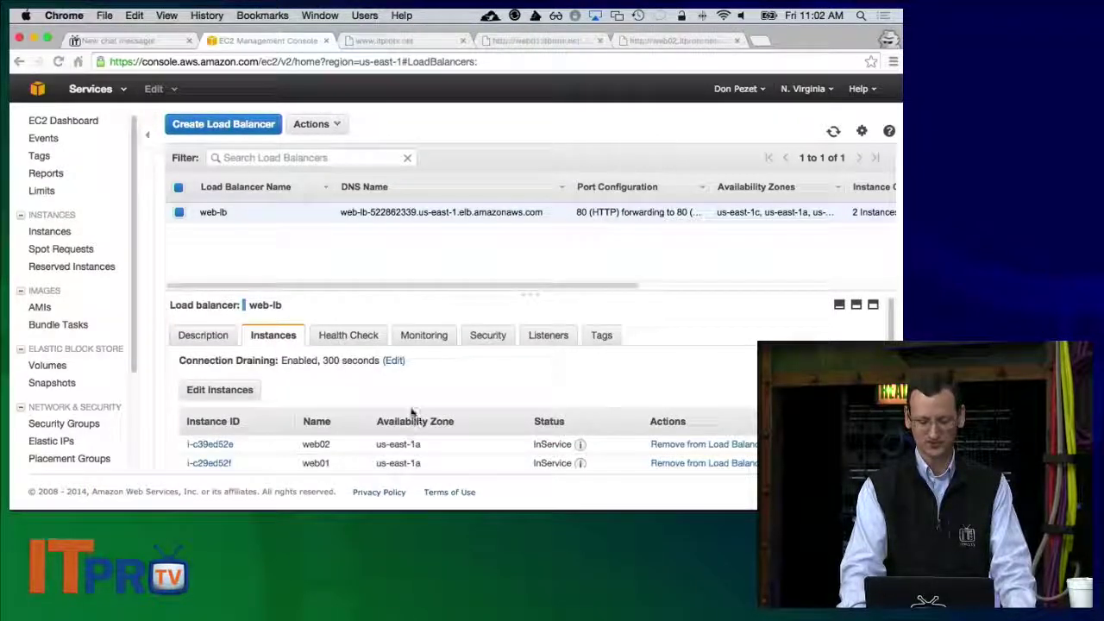
pyautogui.scroll(-3, 422, 396)
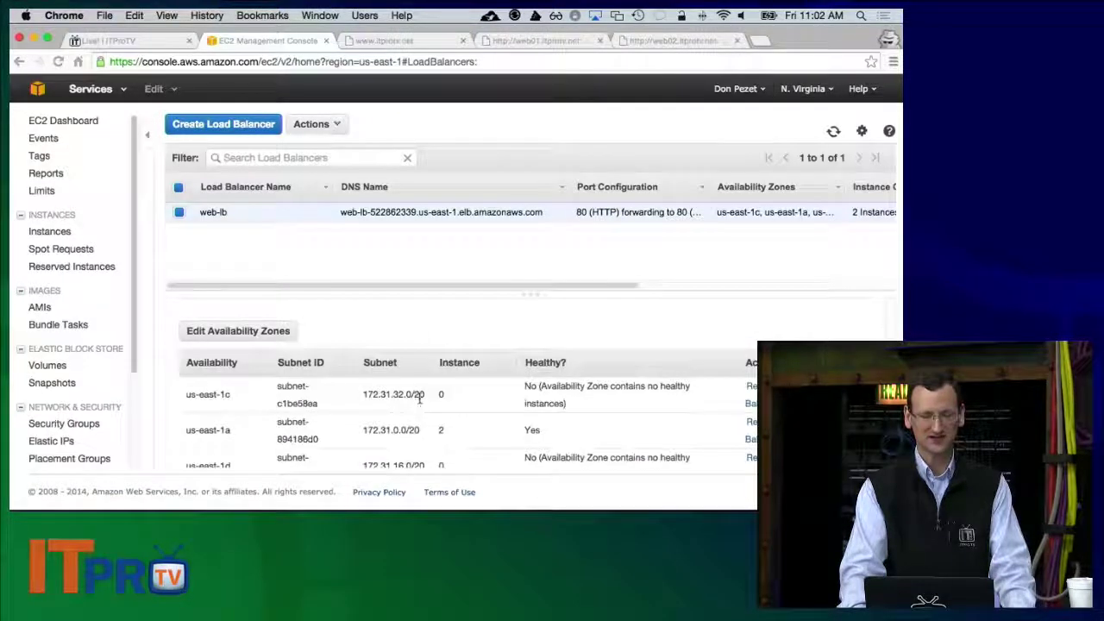
pyautogui.scroll(3, 421, 399)
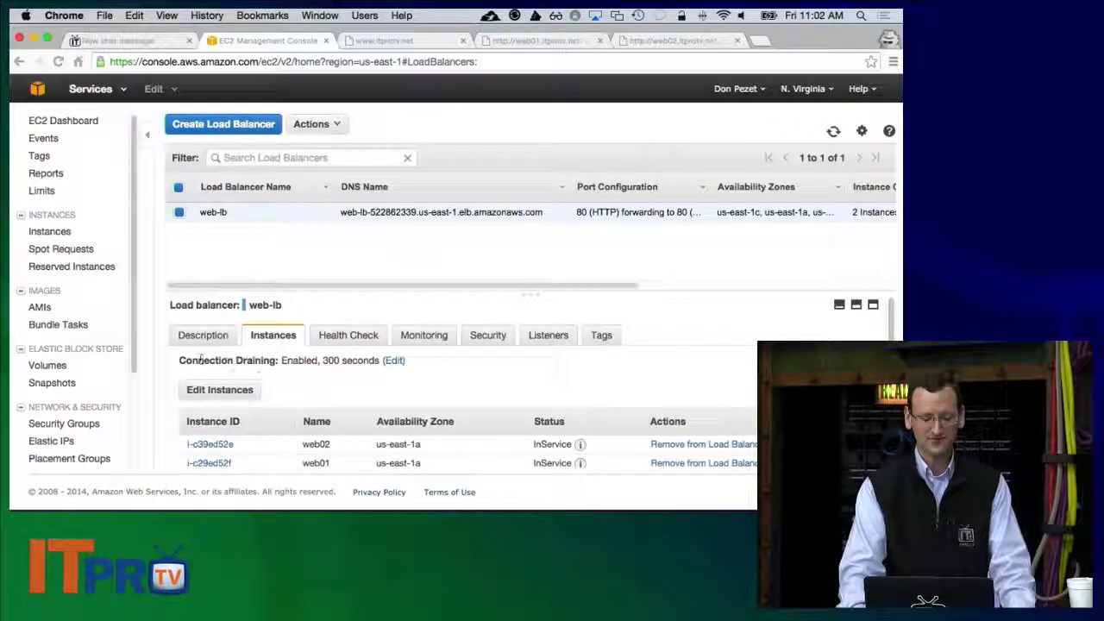
# - Set the connection draining timeout of the web-lb load balancer to 30 seconds and save the change
pyautogui.moveTo(181, 358); pyautogui.dragTo(263, 360)
pyautogui.click(247, 363)
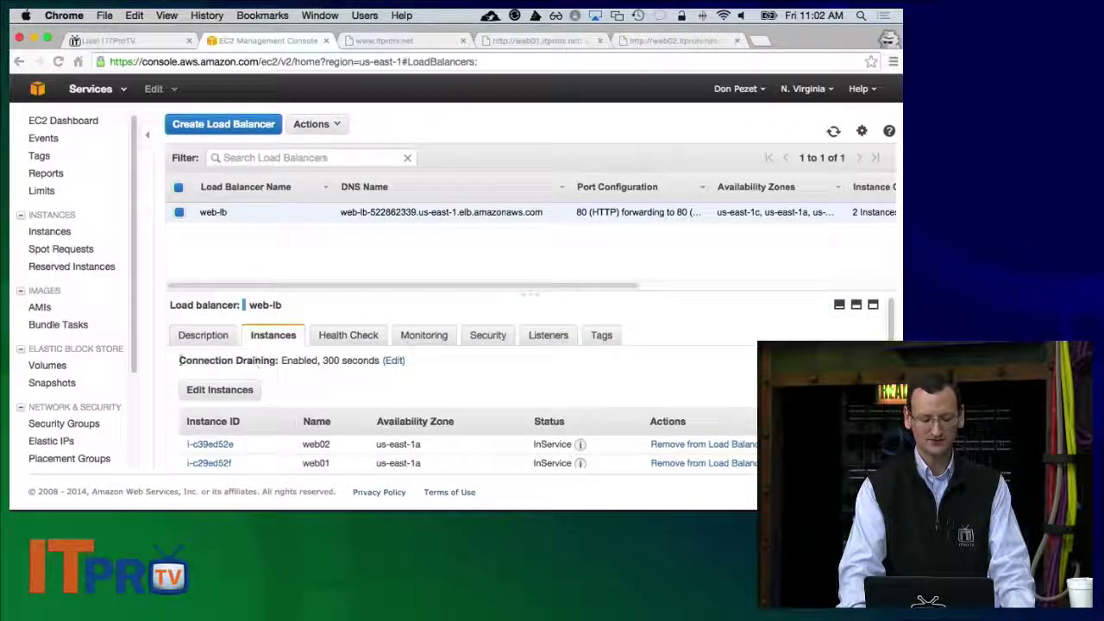
pyautogui.moveTo(181, 360); pyautogui.dragTo(344, 361)
pyautogui.click(344, 361)
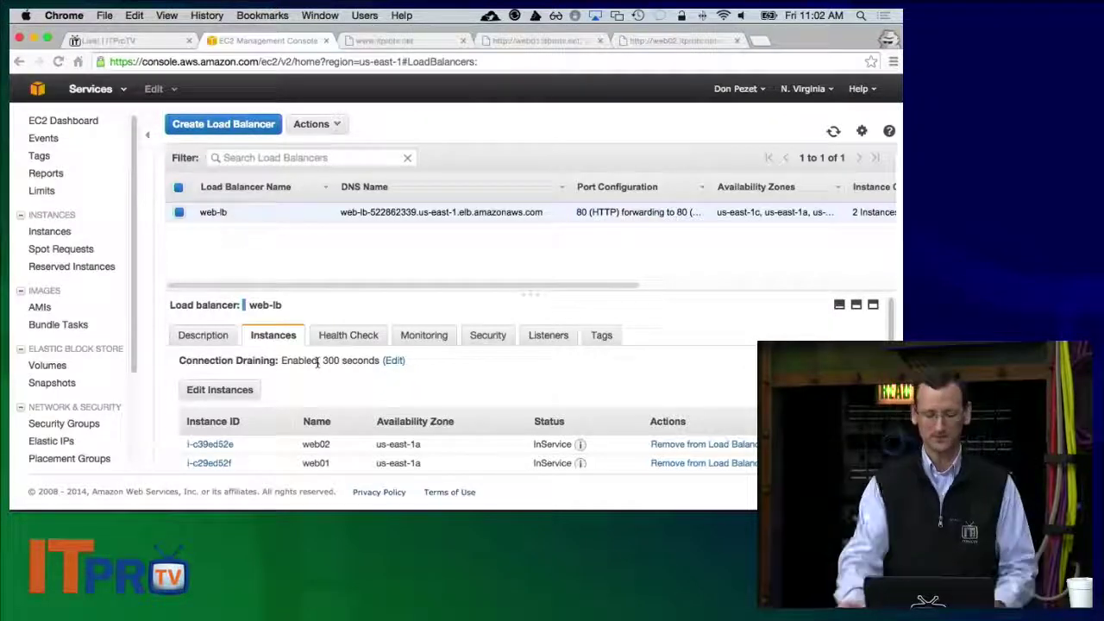
pyautogui.click(390, 362)
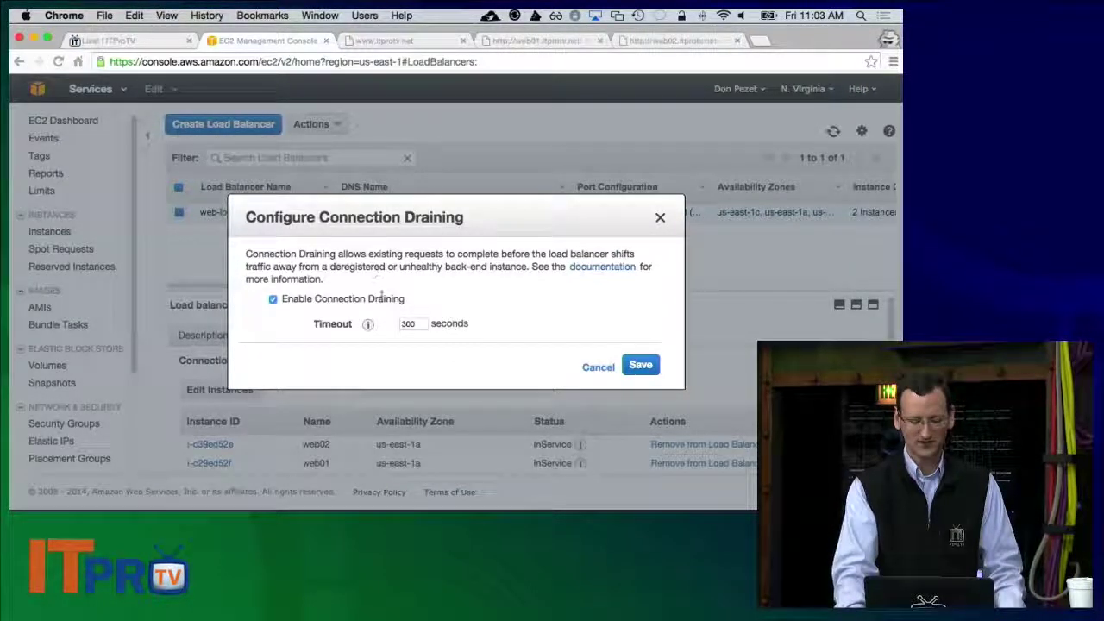
pyautogui.doubleClick(409, 323)
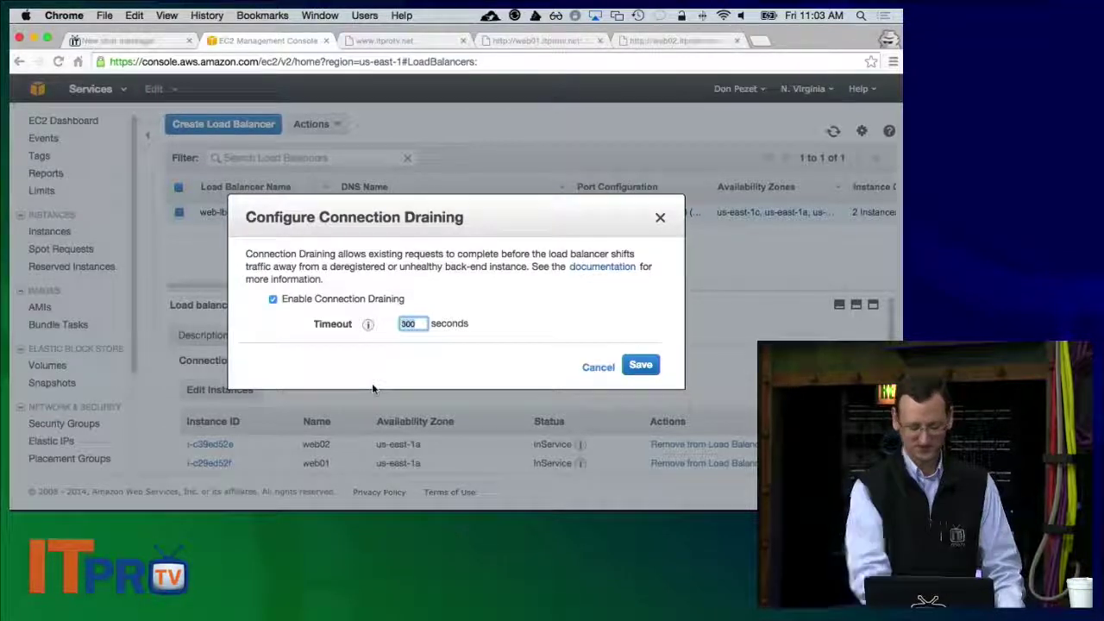
pyautogui.write('30')
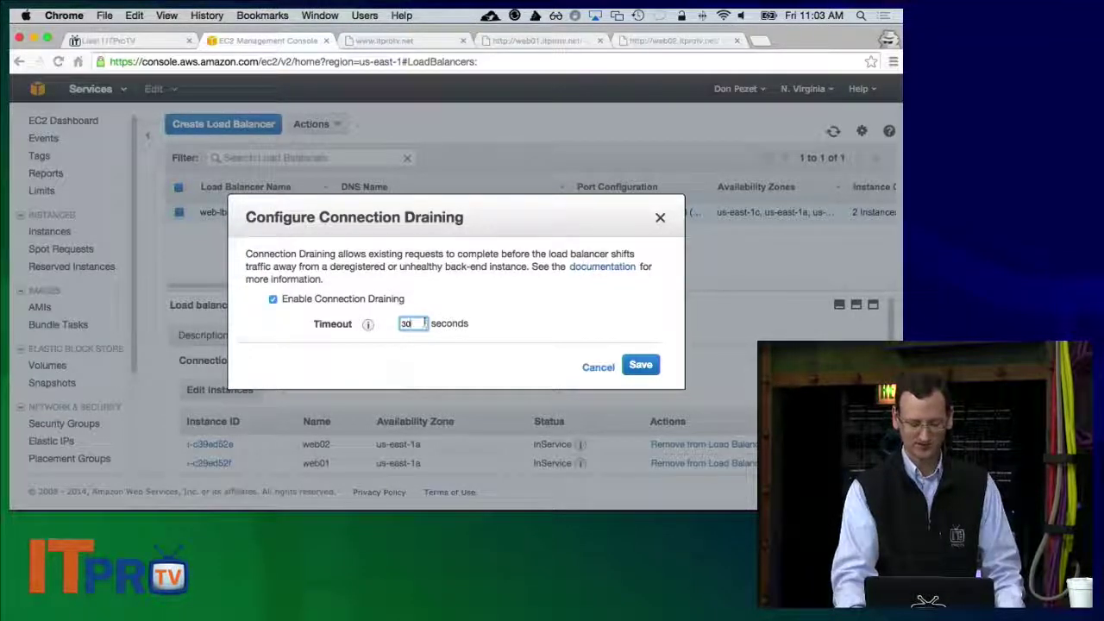
pyautogui.click(477, 330)
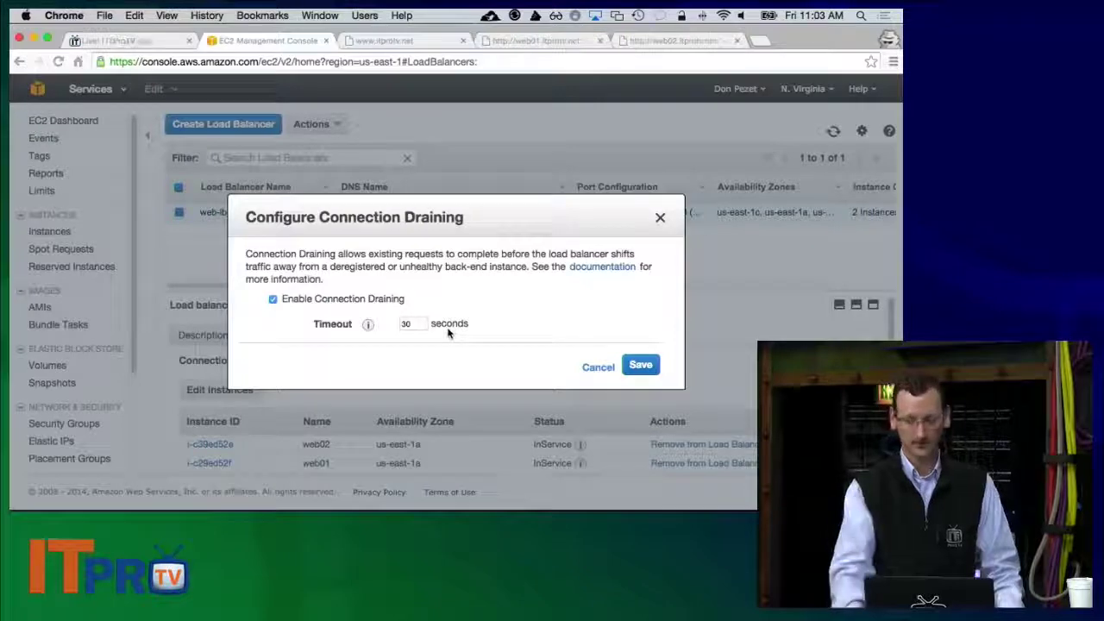
pyautogui.click(647, 365)
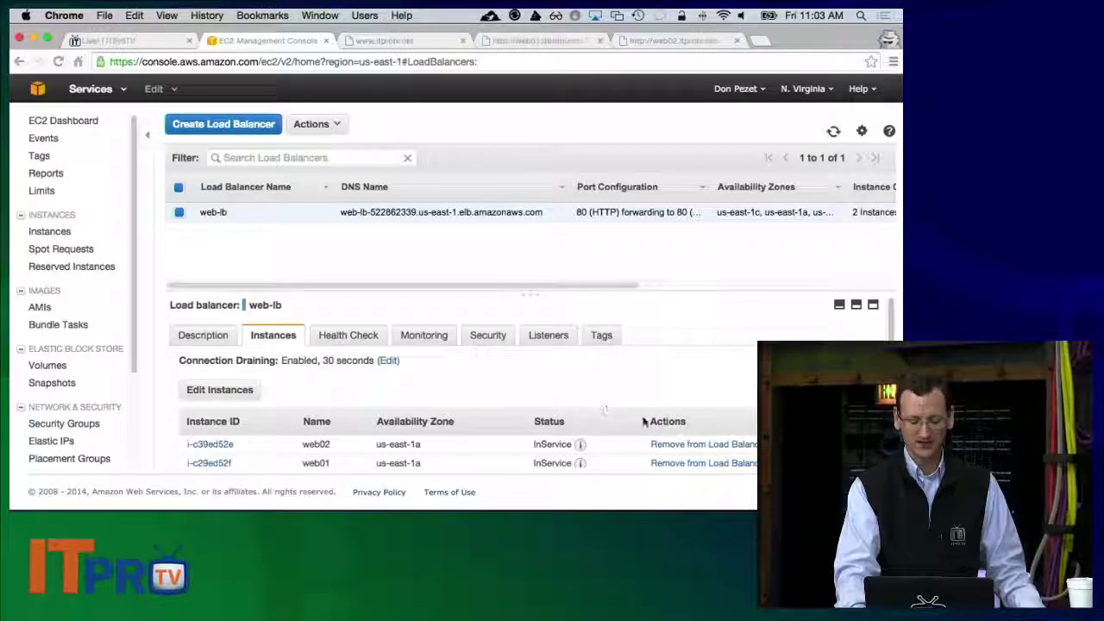
# - Remove the web02 instance from the web-lb load balancer and confirm the removal
pyautogui.click(702, 445)
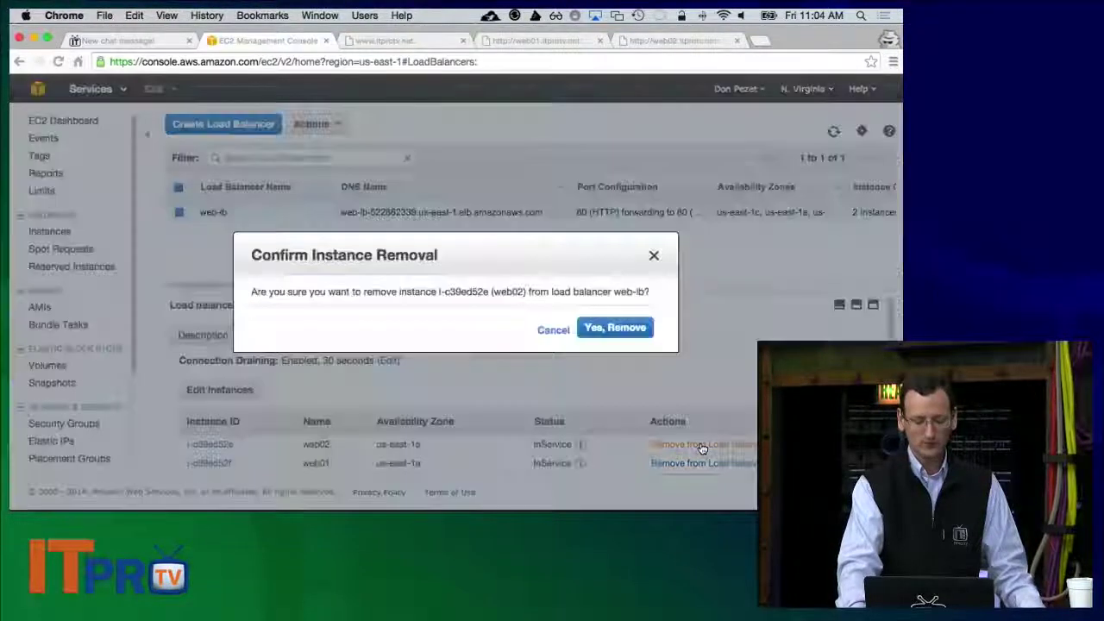
pyautogui.click(612, 328)
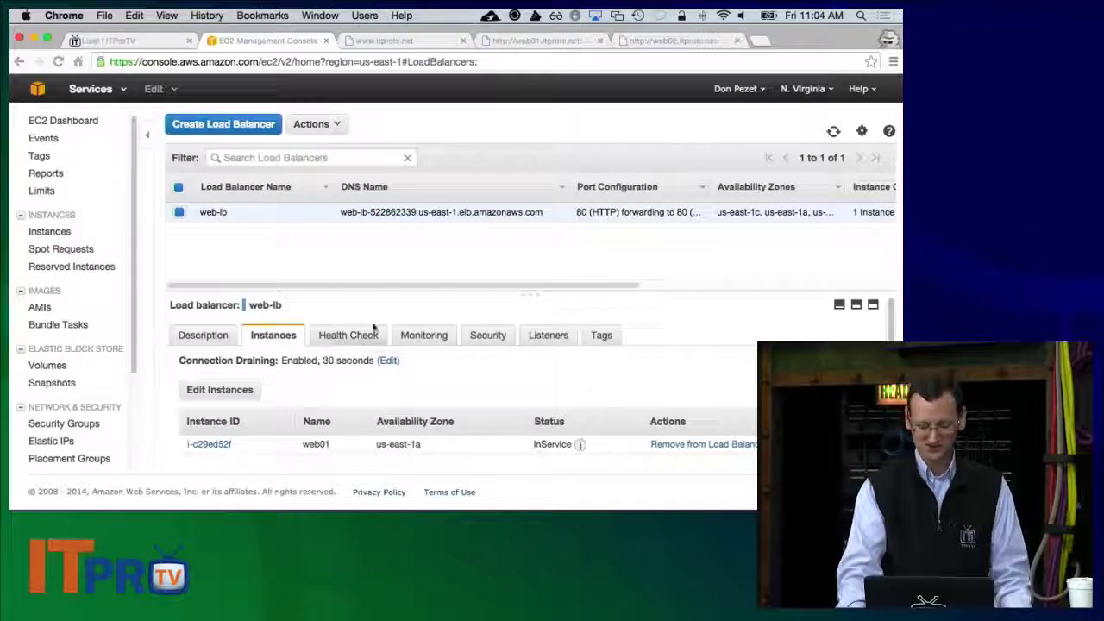
# - Switch to the Terminal session on web02 and update all its packages with "sudo yum update -y"
pyautogui.press('super+Tab')
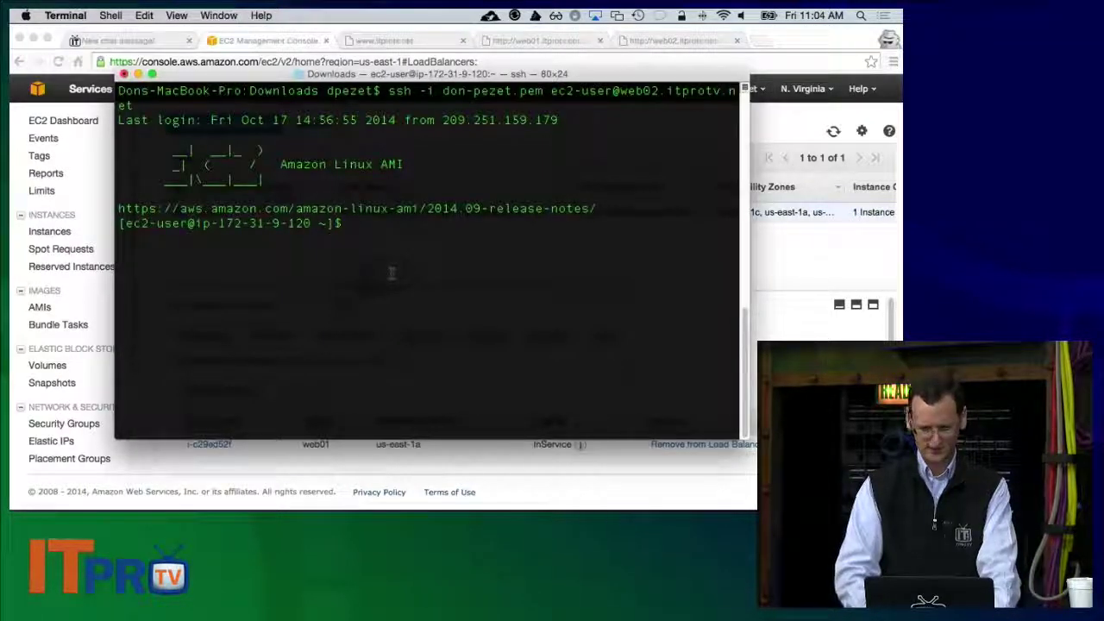
pyautogui.press('Return')
pyautogui.press('Return')
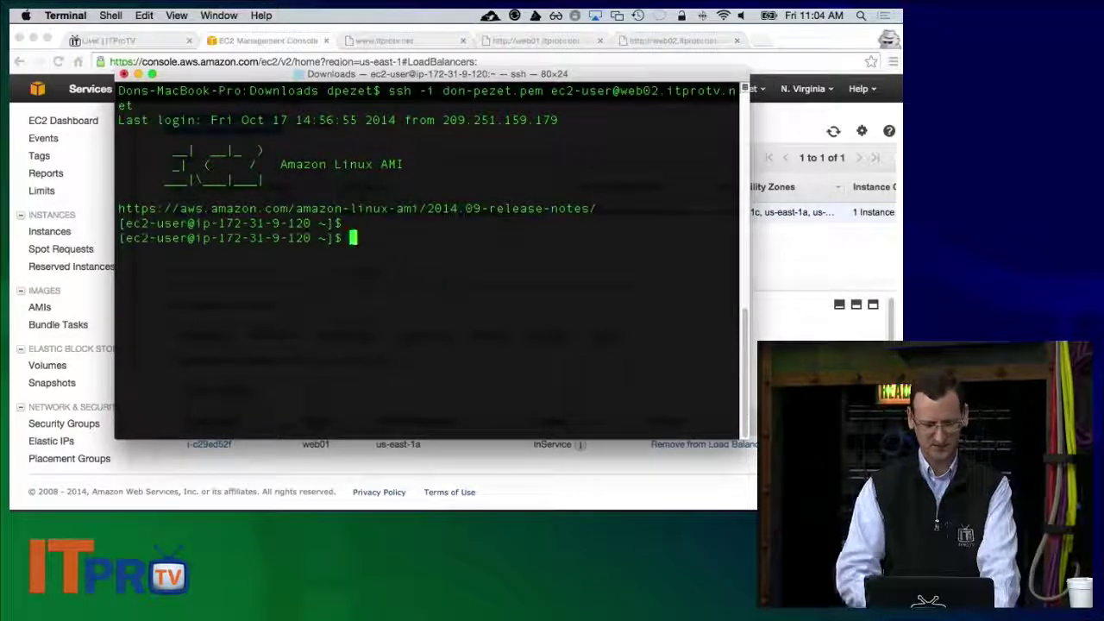
pyautogui.write('yum')
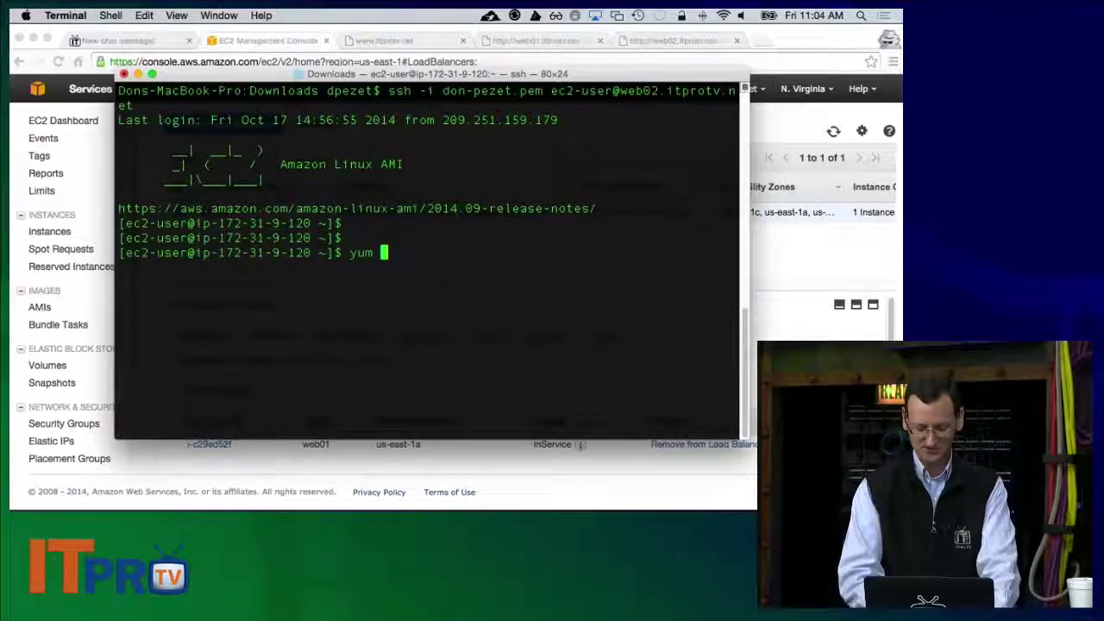
pyautogui.press('BackSpace')
pyautogui.press('BackSpace')
pyautogui.press('BackSpace')
pyautogui.write('sudo ')
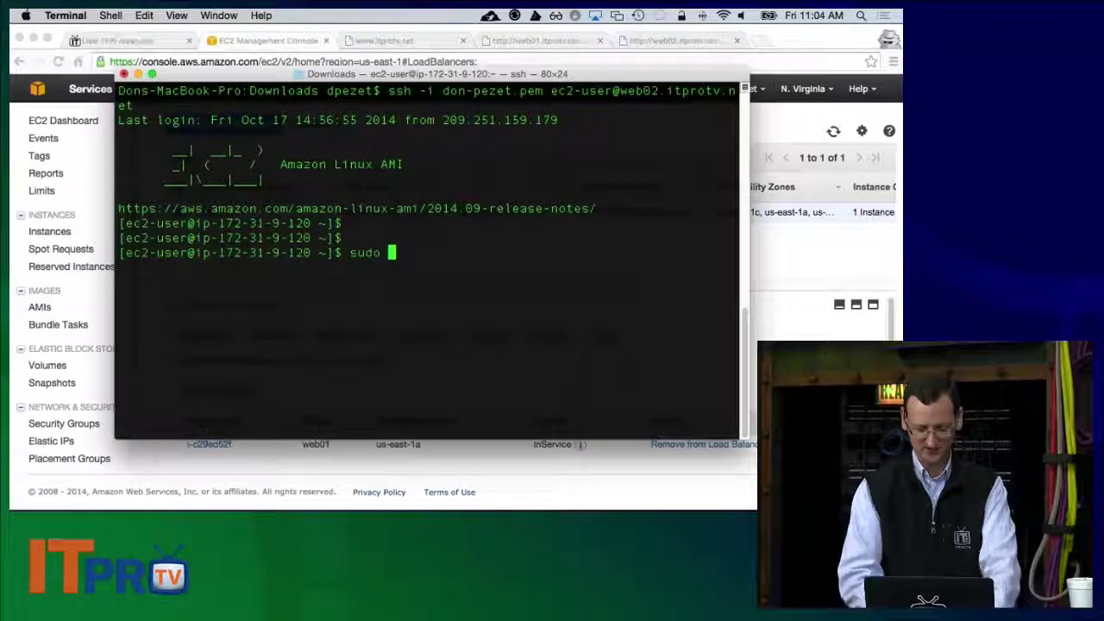
pyautogui.write('yum update -y')
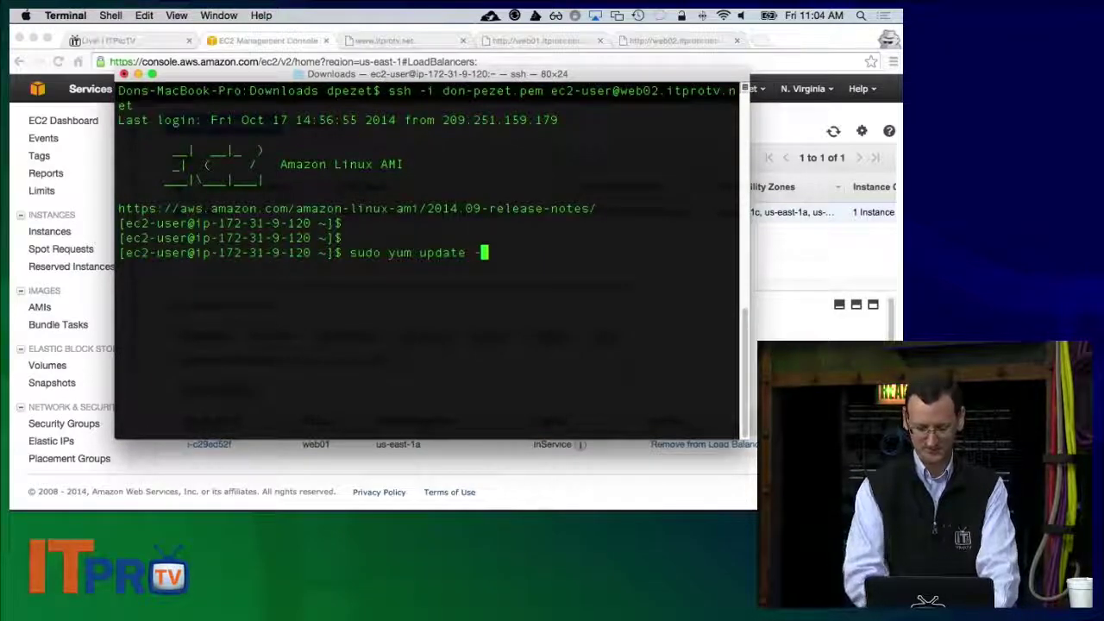
pyautogui.press('Return')
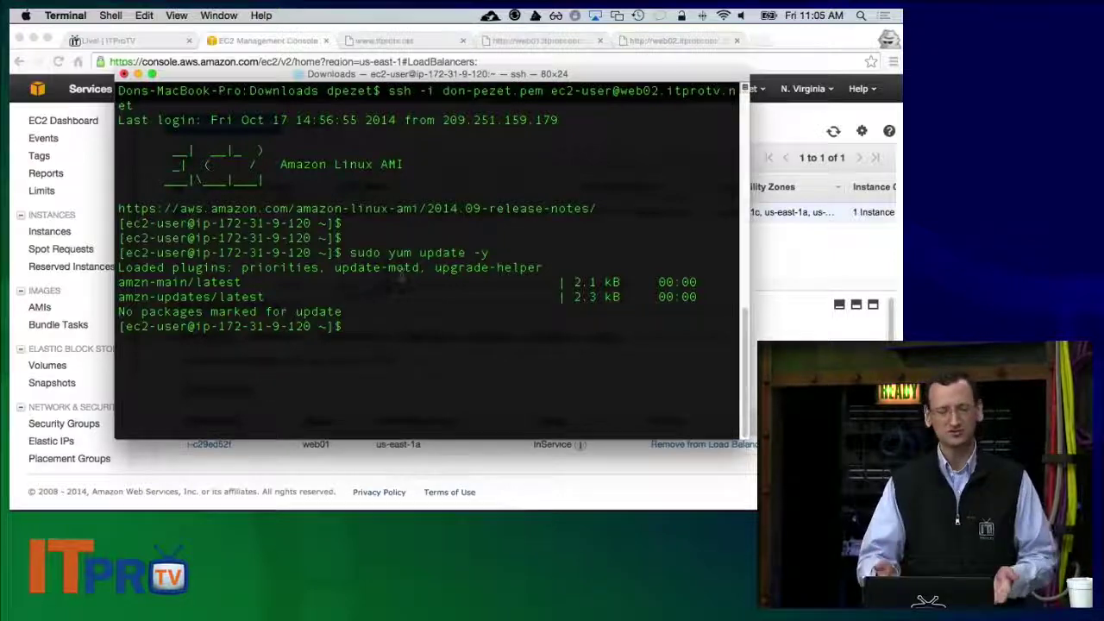
# - Reboot the web02 server with root privileges using "sudo reboot"
pyautogui.write('reboot')
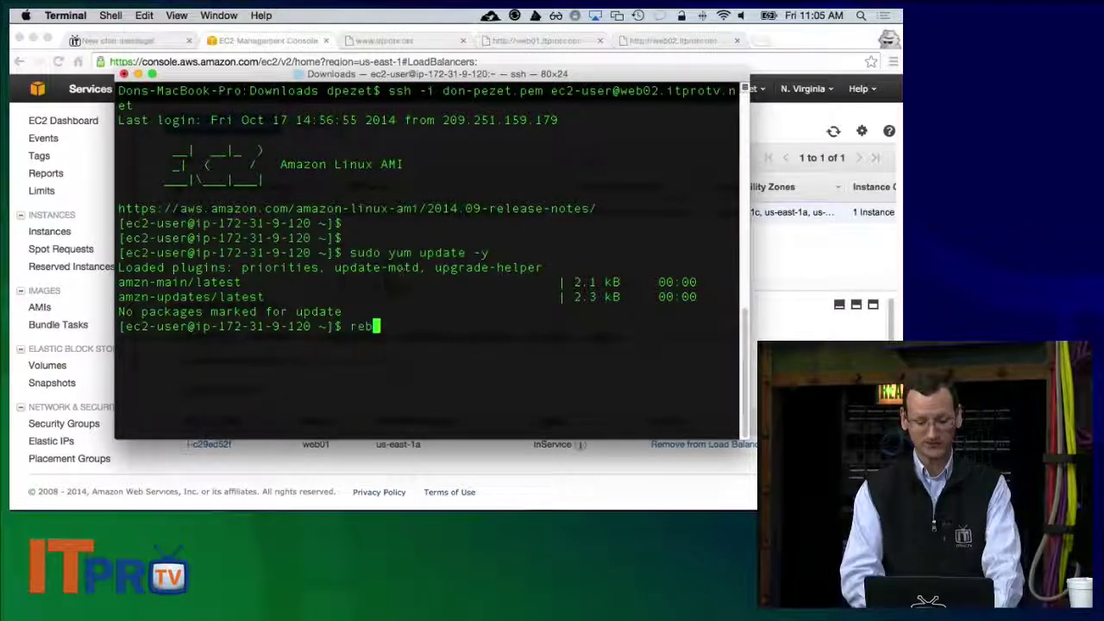
pyautogui.press('Return')
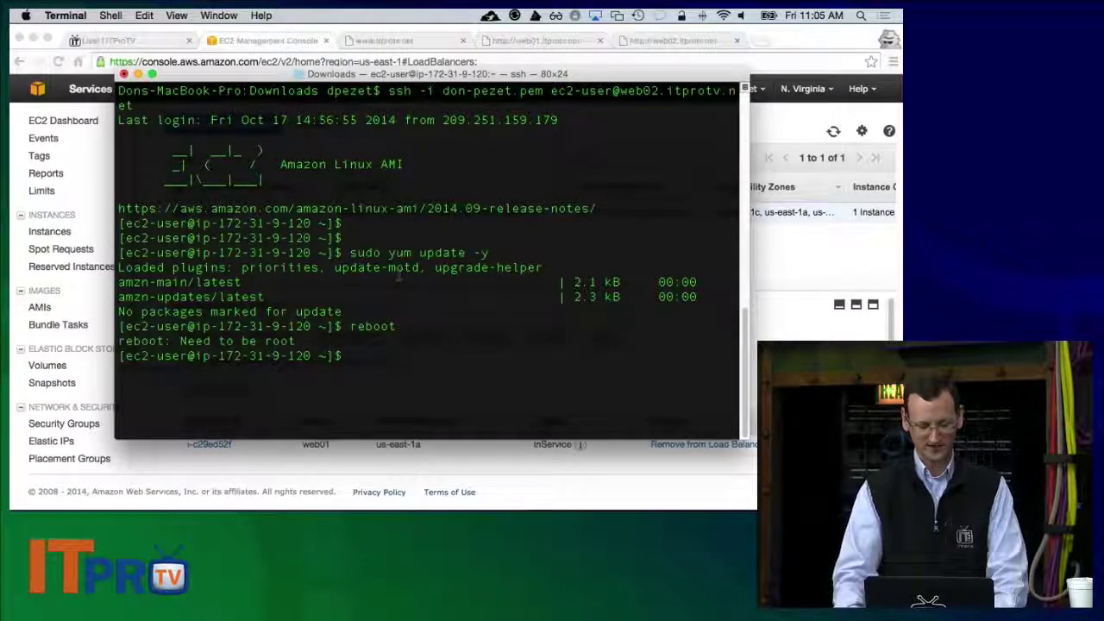
pyautogui.write('sudo reboot')
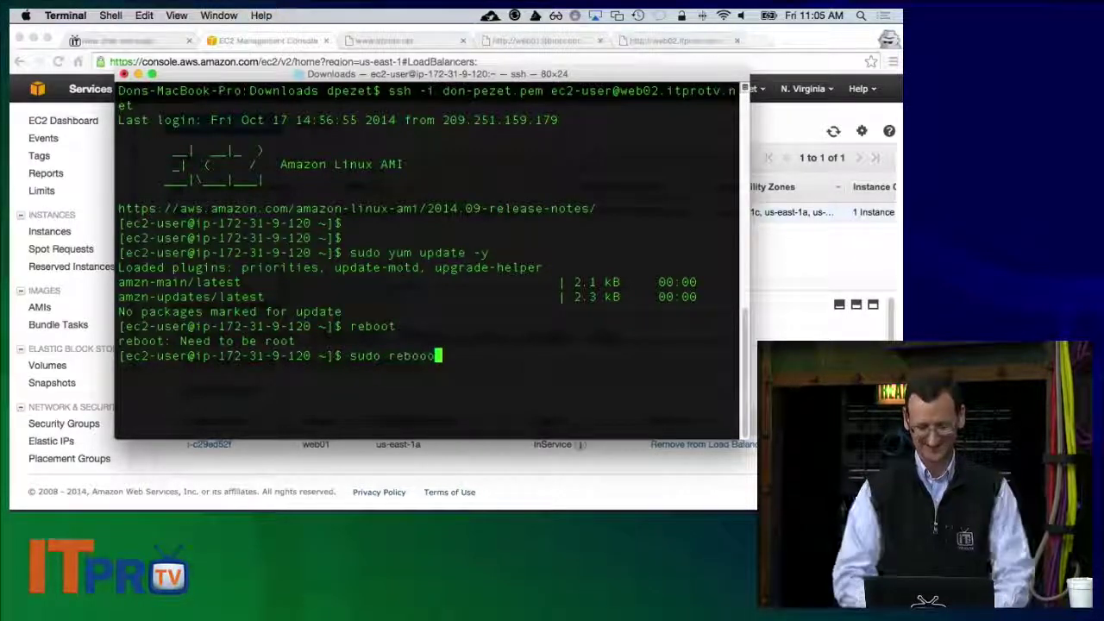
pyautogui.press('Return')
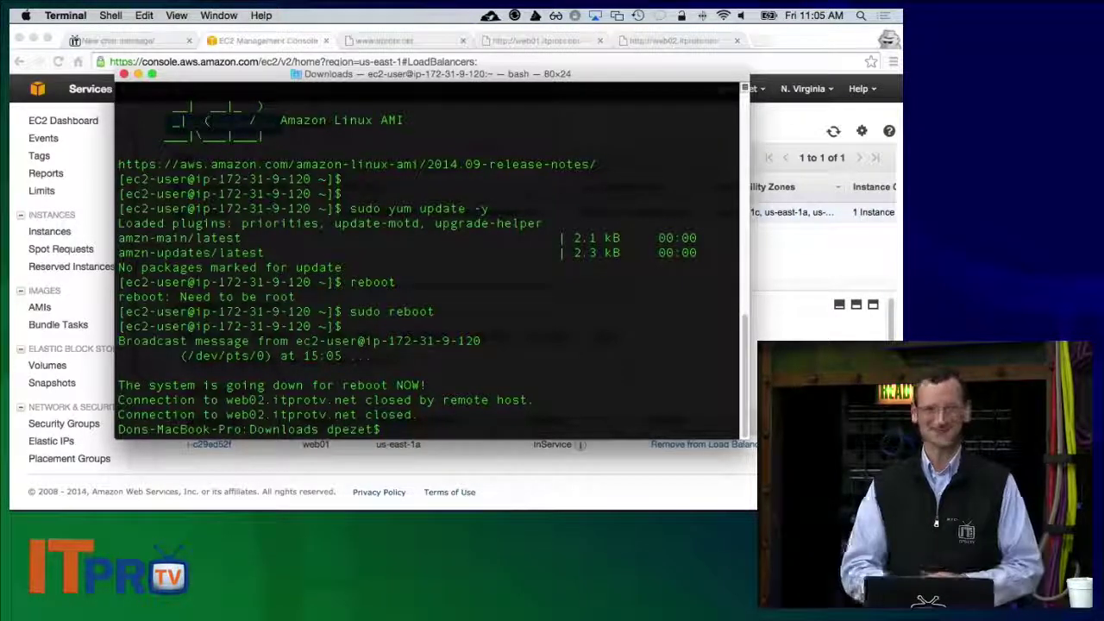
# - Switch back to the EC2 console in Chrome and add the web02 instance to the web-lb load balancer again
pyautogui.click(766, 117)
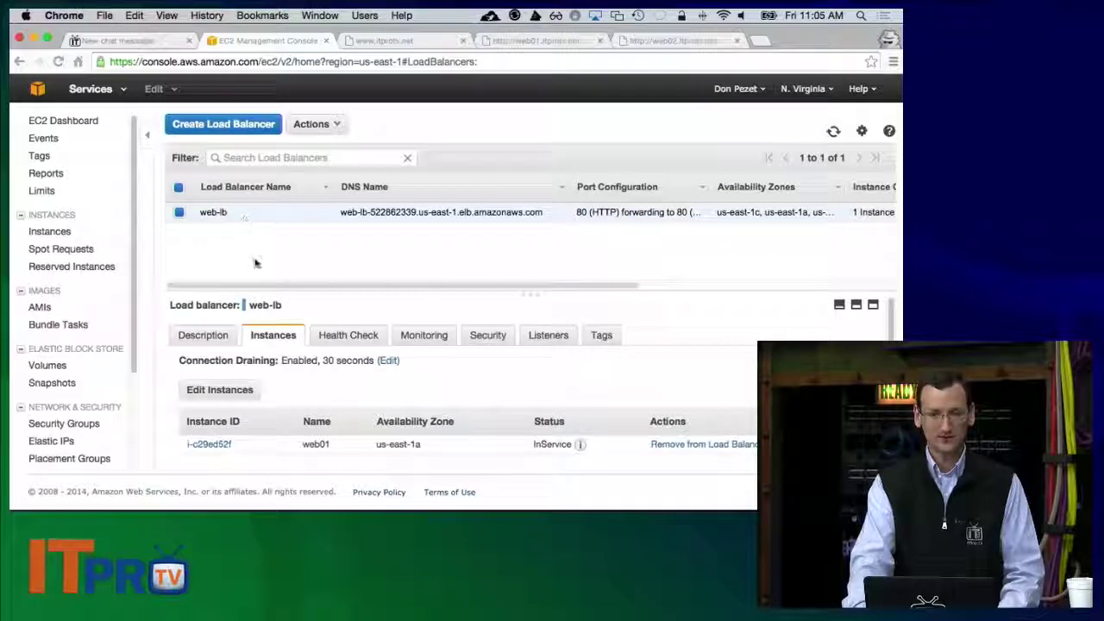
pyautogui.click(229, 393)
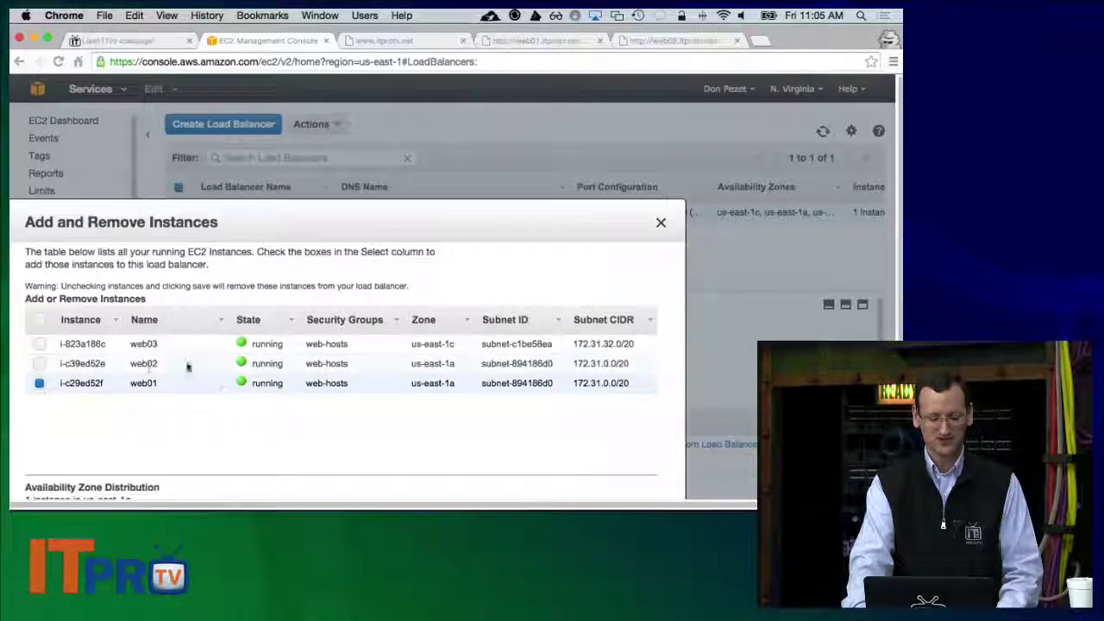
pyautogui.click(39, 363)
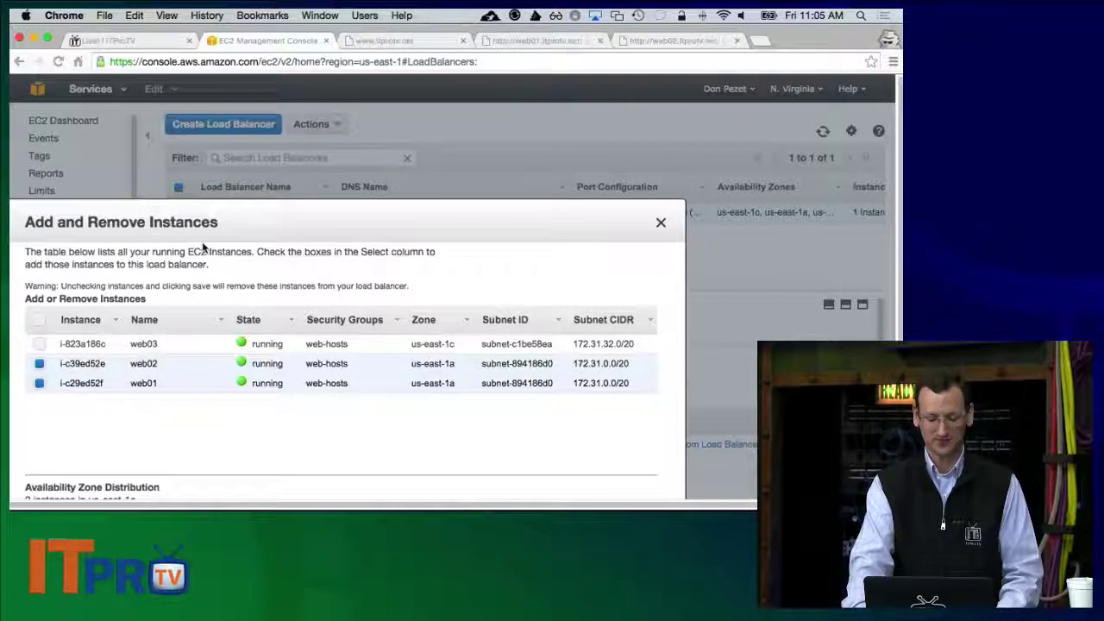
pyautogui.scroll(-2, 275, 295)
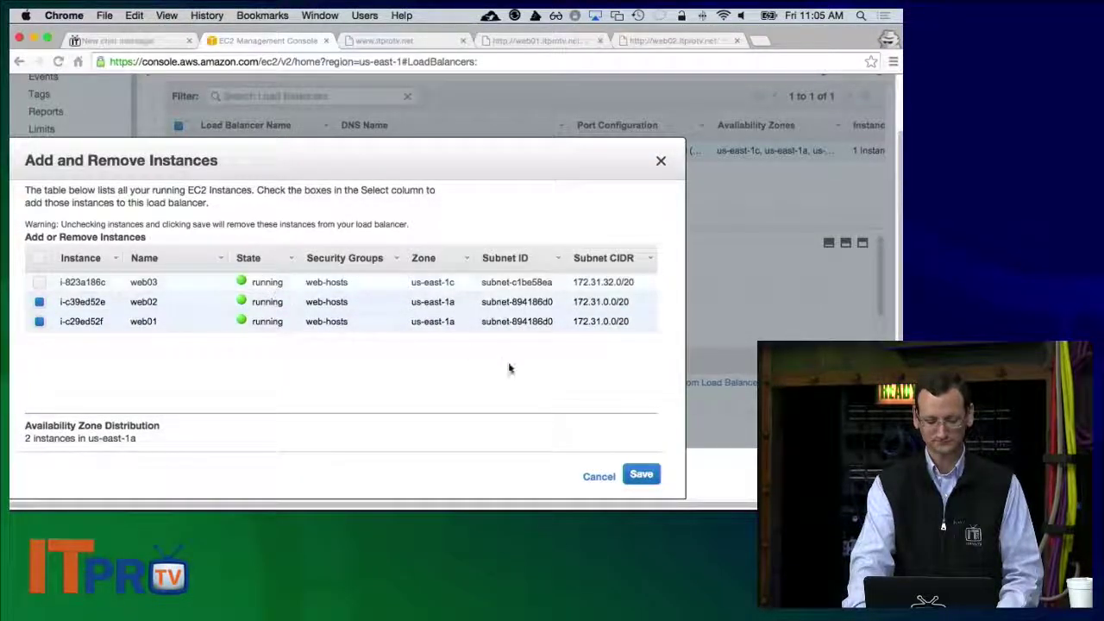
pyautogui.click(643, 477)
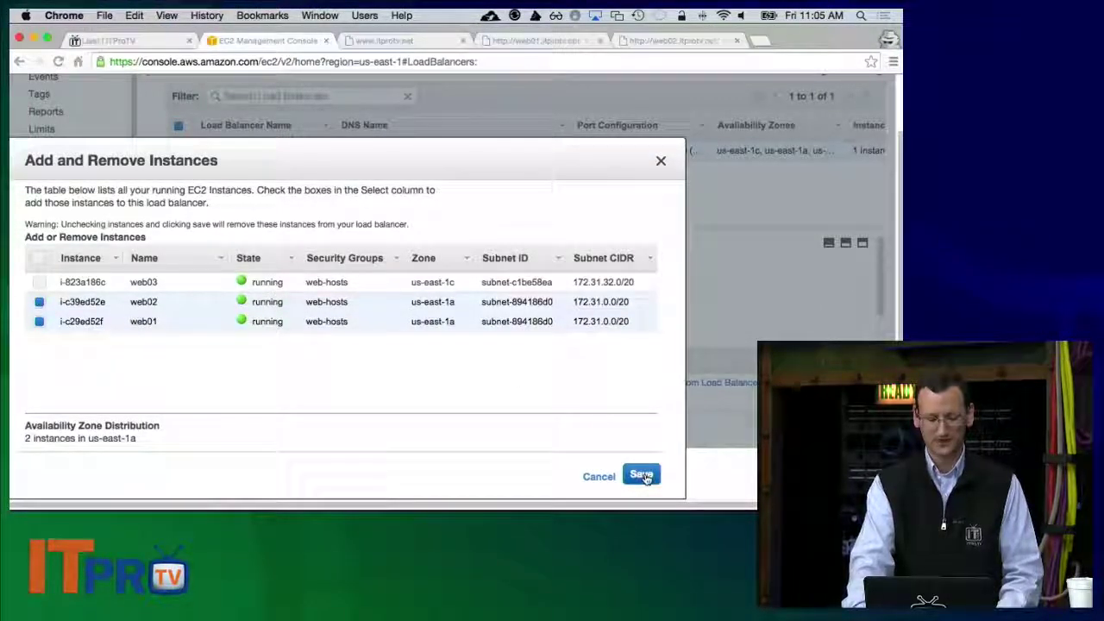
# - Examine the status of web-lb's instances and its health check settings, especially the interval and healthy threshold
pyautogui.scroll(-3, 423, 406)
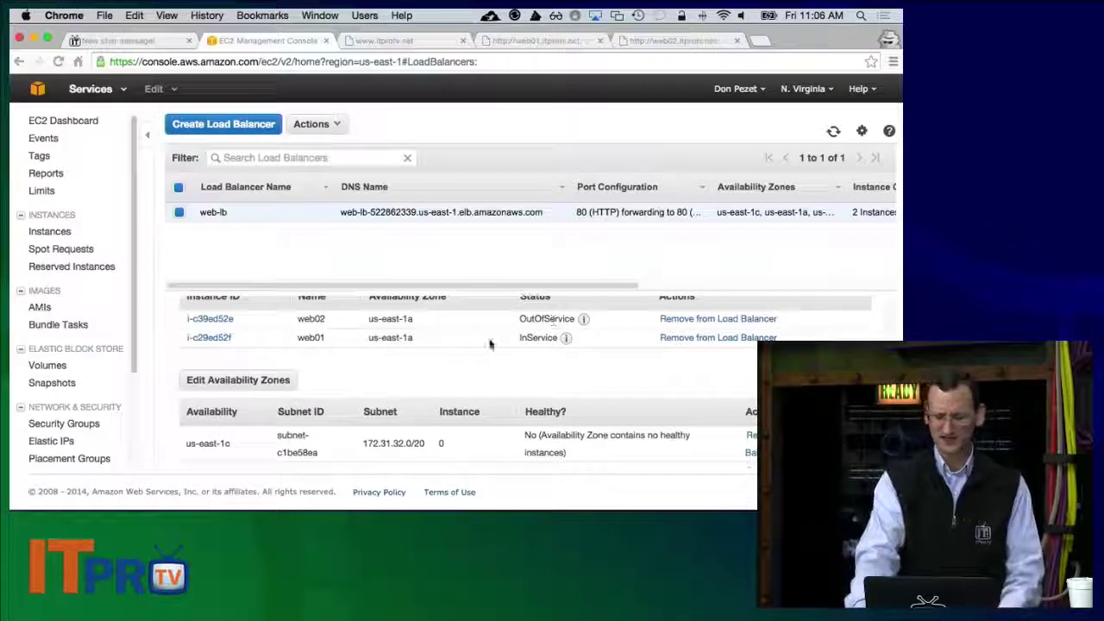
pyautogui.scroll(3, 454, 367)
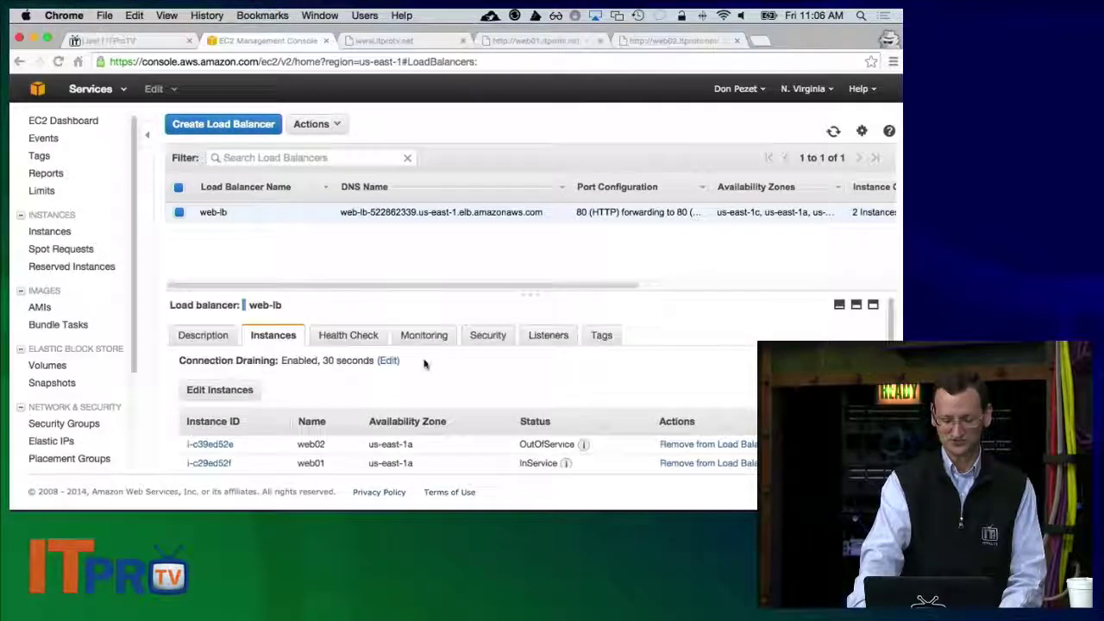
pyautogui.click(357, 342)
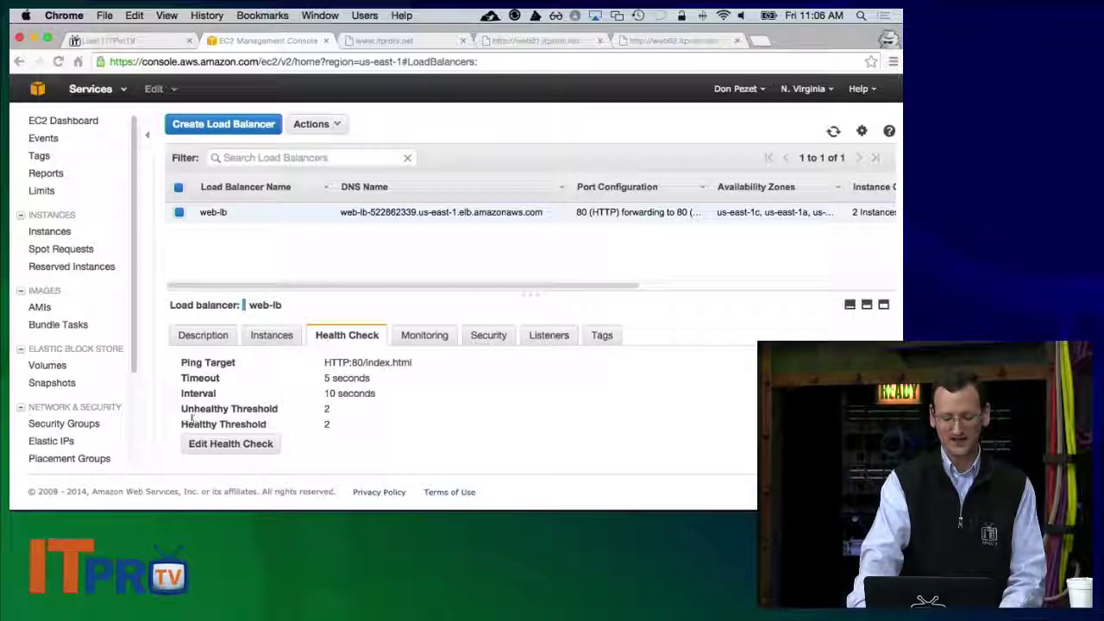
pyautogui.moveTo(182, 422); pyautogui.dragTo(353, 420)
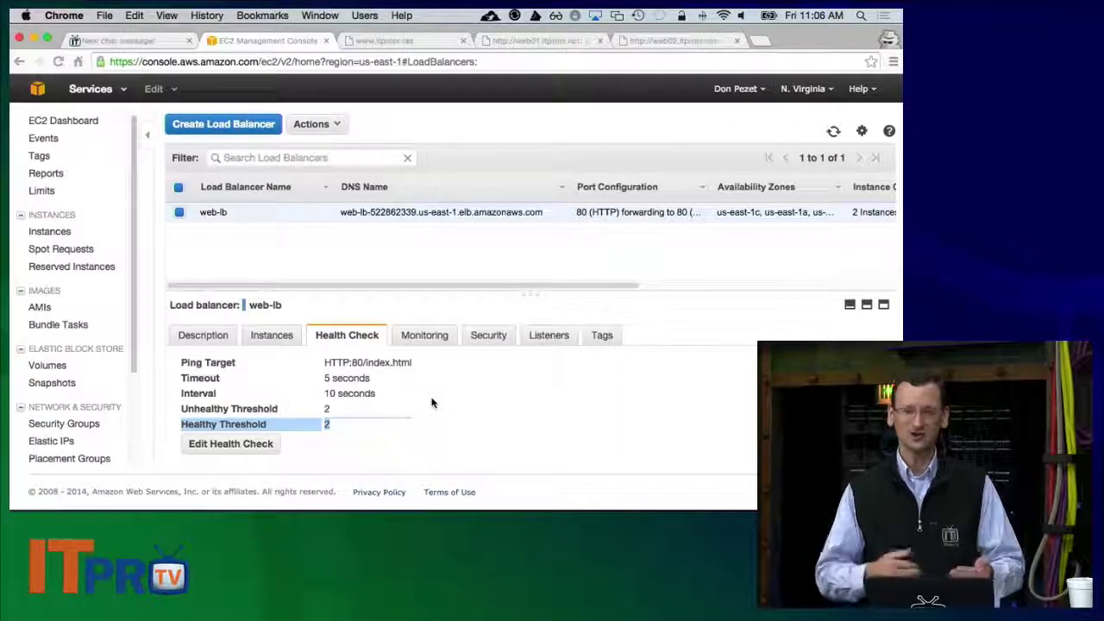
pyautogui.click(360, 395)
pyautogui.tripleClick(328, 396)
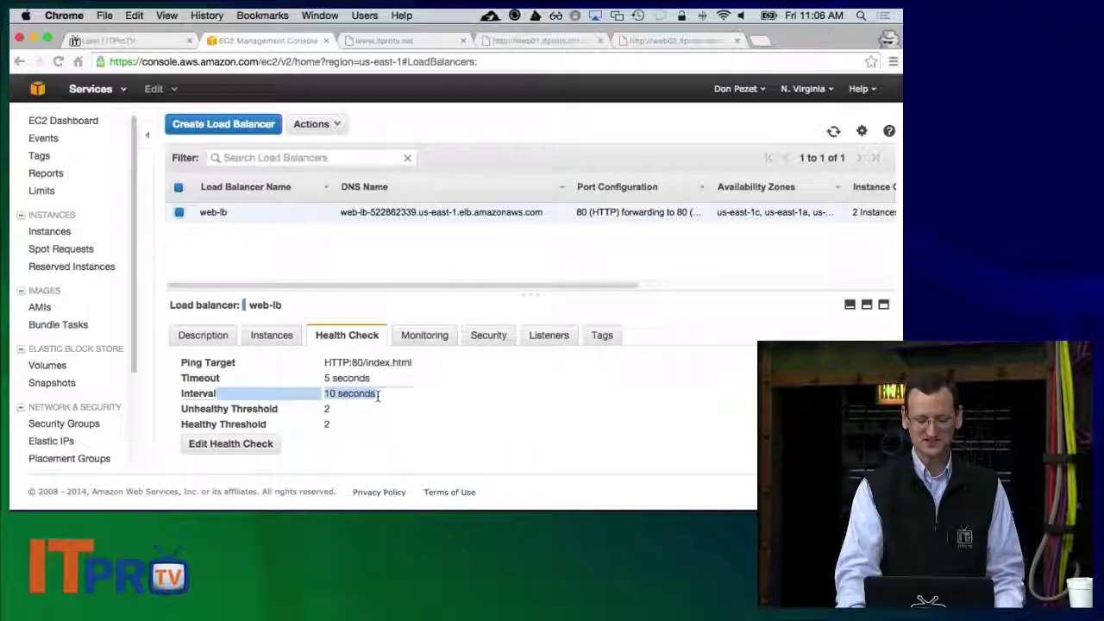
pyautogui.click(333, 429)
pyautogui.tripleClick(326, 423)
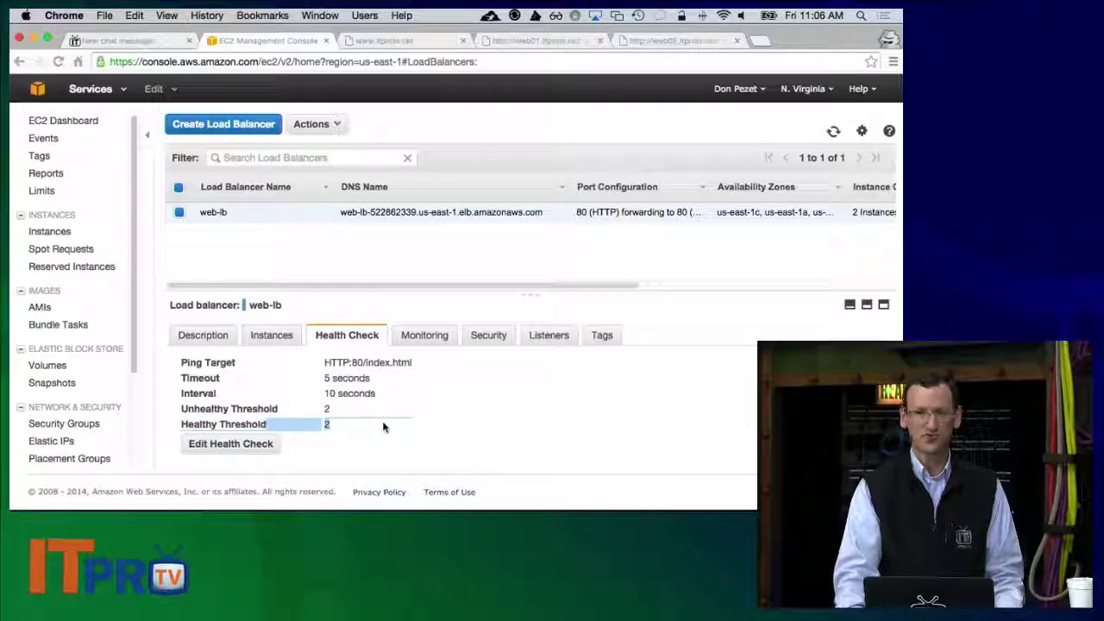
# - Return to web-lb's instance list and check the service status of web02 and web01
pyautogui.click(384, 427)
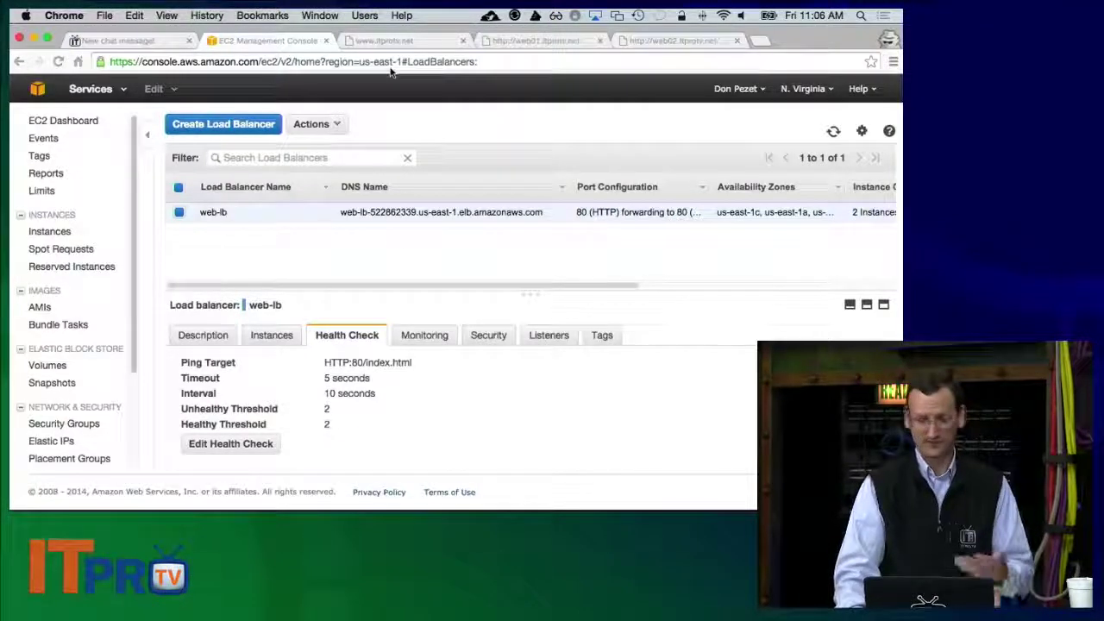
pyautogui.click(273, 335)
pyautogui.scroll(-2, 414, 345)
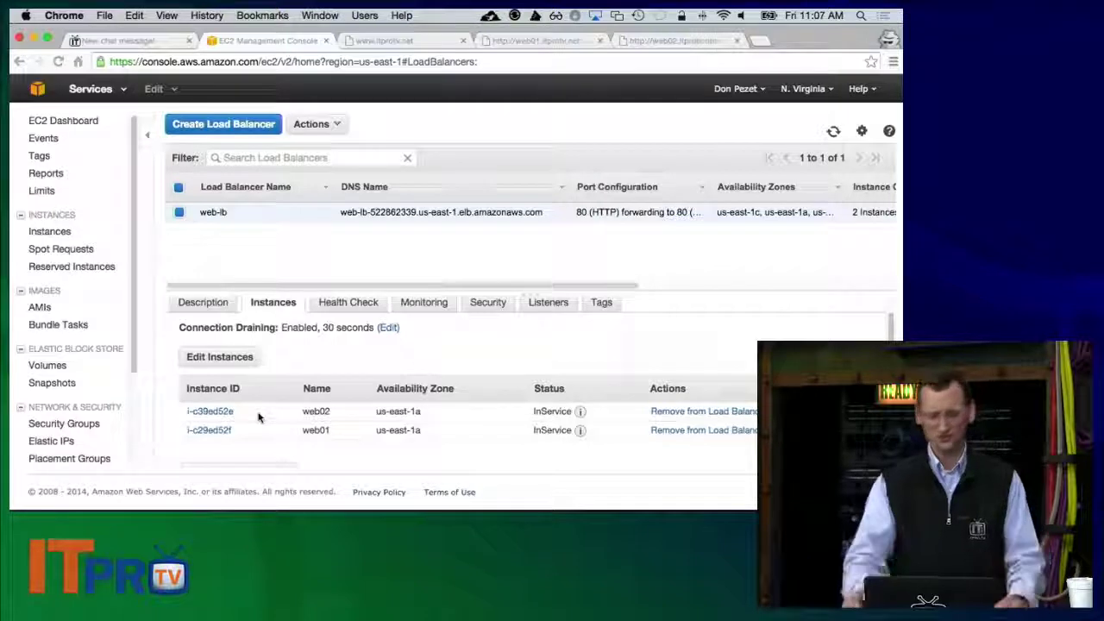
# - Examine the instance count and health of web-lb's availability zones, comparing us-east-1a with us-east-1c
pyautogui.scroll(-1, 335, 404)
pyautogui.scroll(-4, 334, 399)
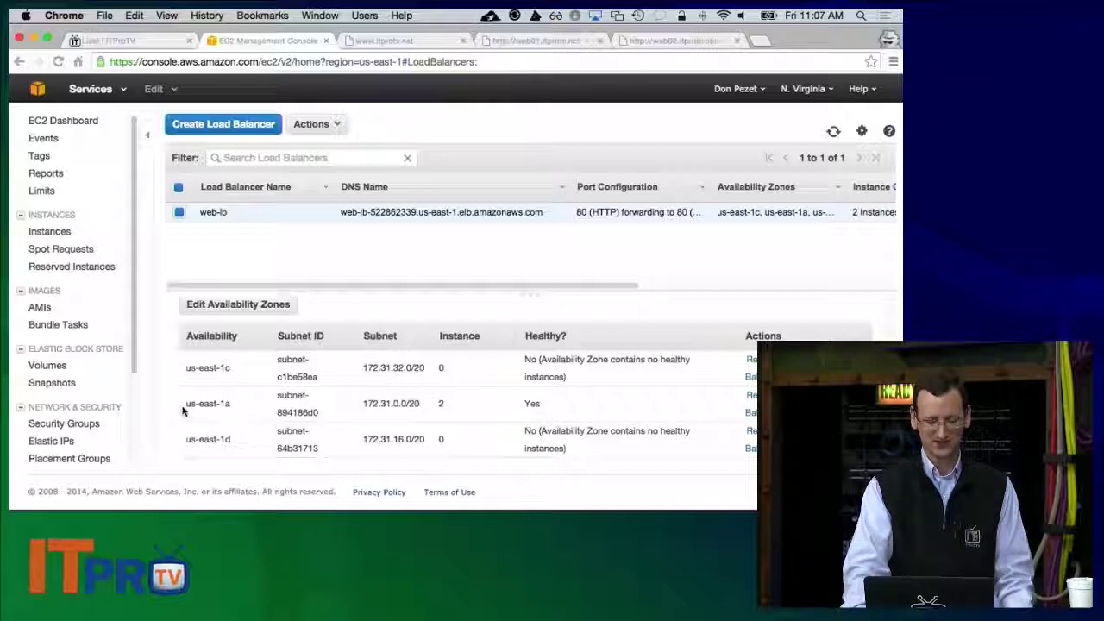
pyautogui.moveTo(182, 410); pyautogui.dragTo(458, 408)
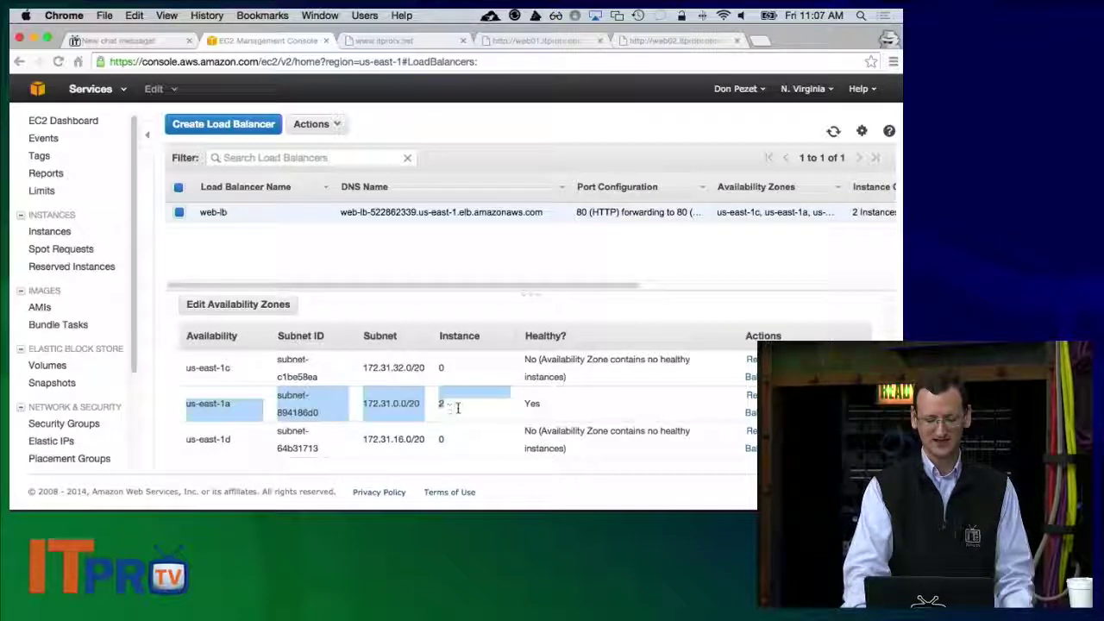
pyautogui.click(492, 405)
pyautogui.doubleClick(539, 403)
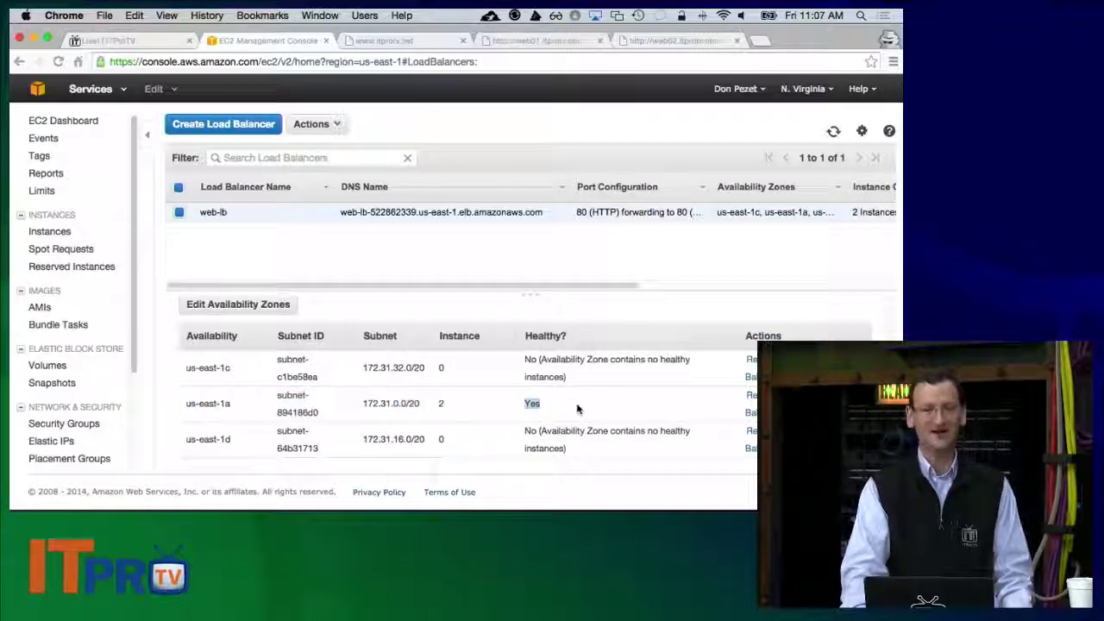
pyautogui.moveTo(604, 376); pyautogui.dragTo(529, 359)
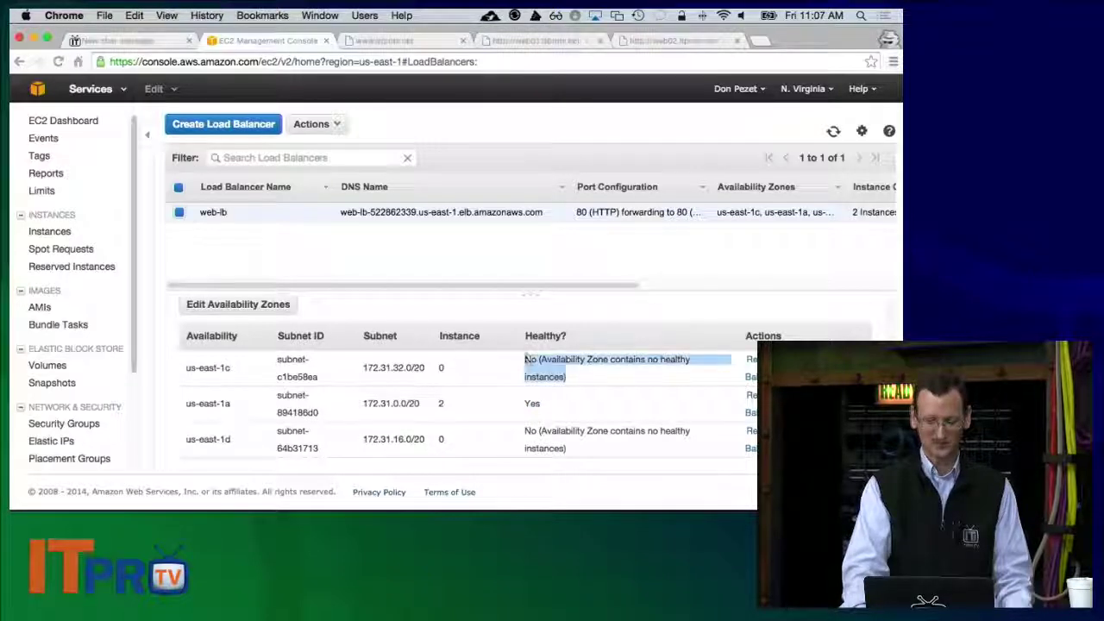
pyautogui.click(595, 370)
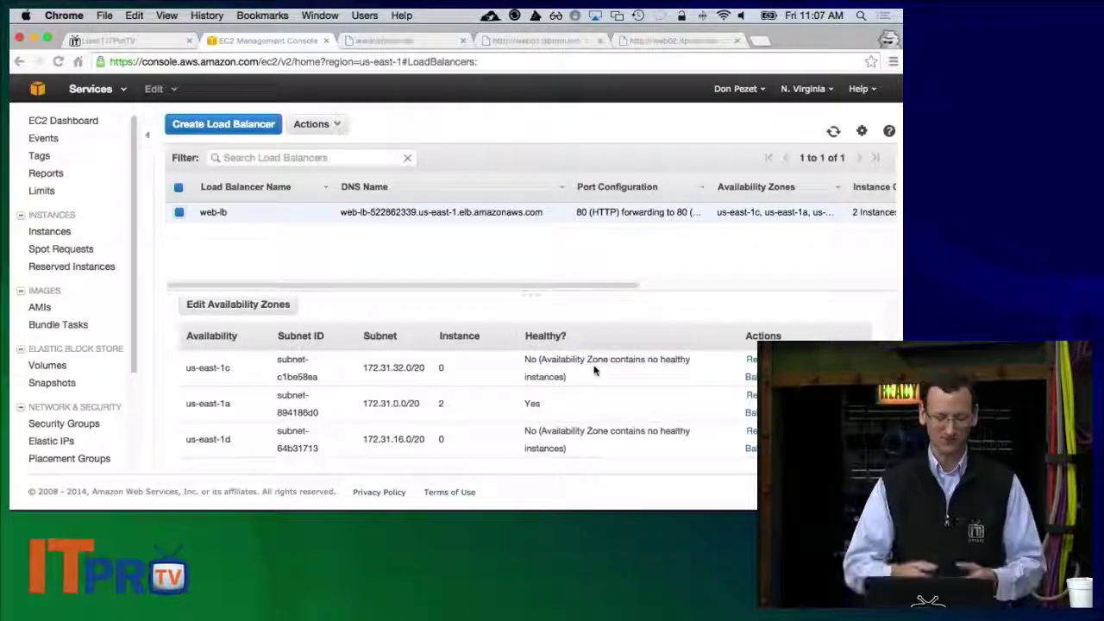
pyautogui.scroll(5, 593, 370)
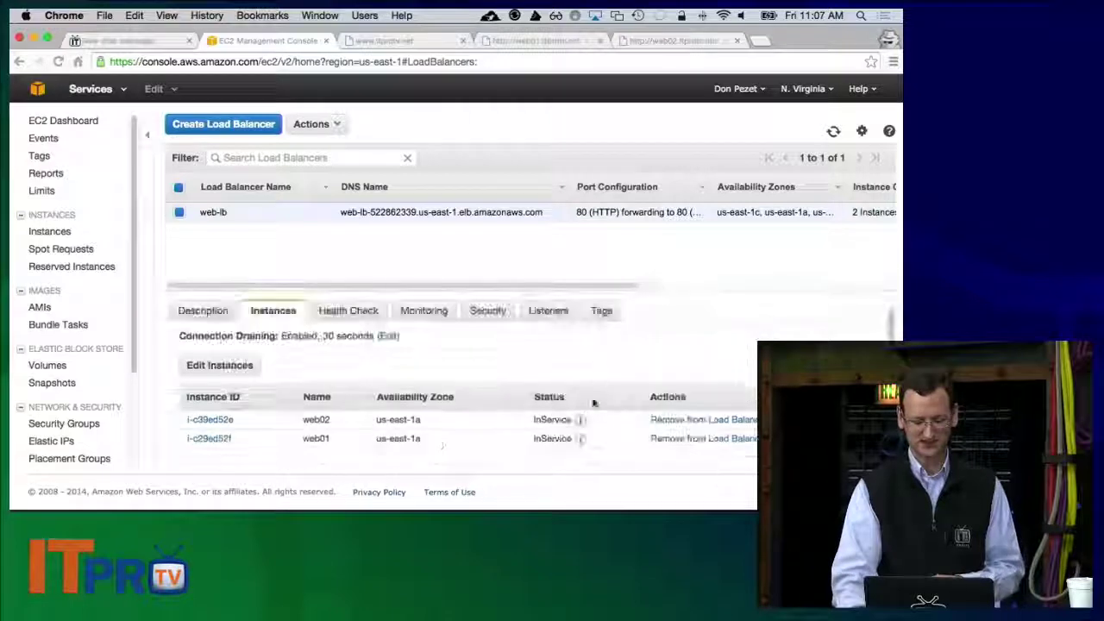